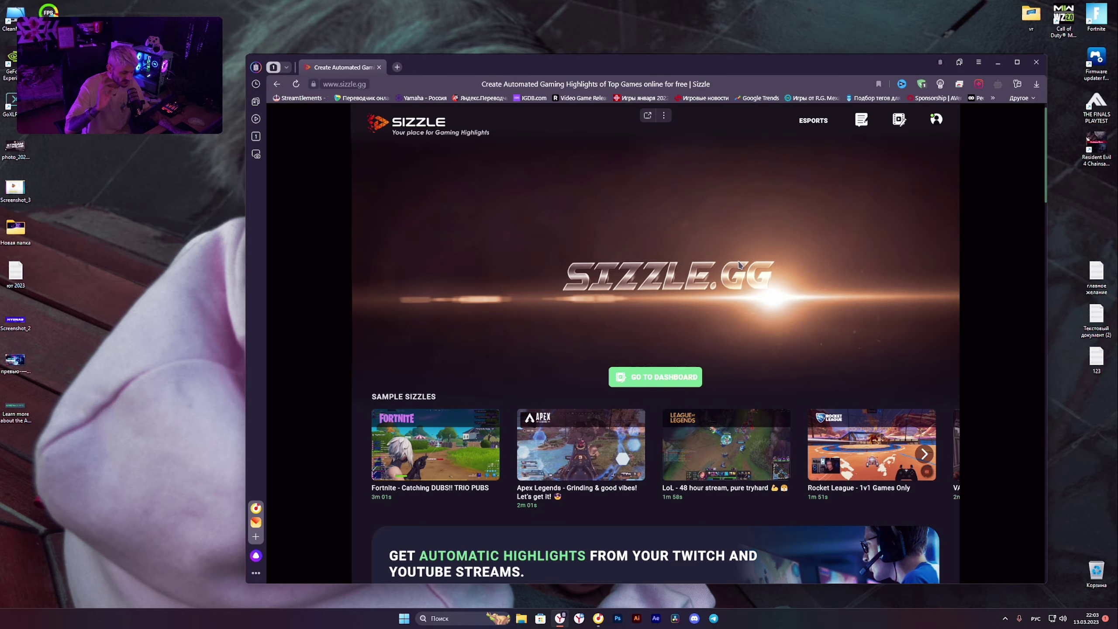
Step: Open the account settings and look through the social media accounts and streamer managers sections
left_click(937, 119)
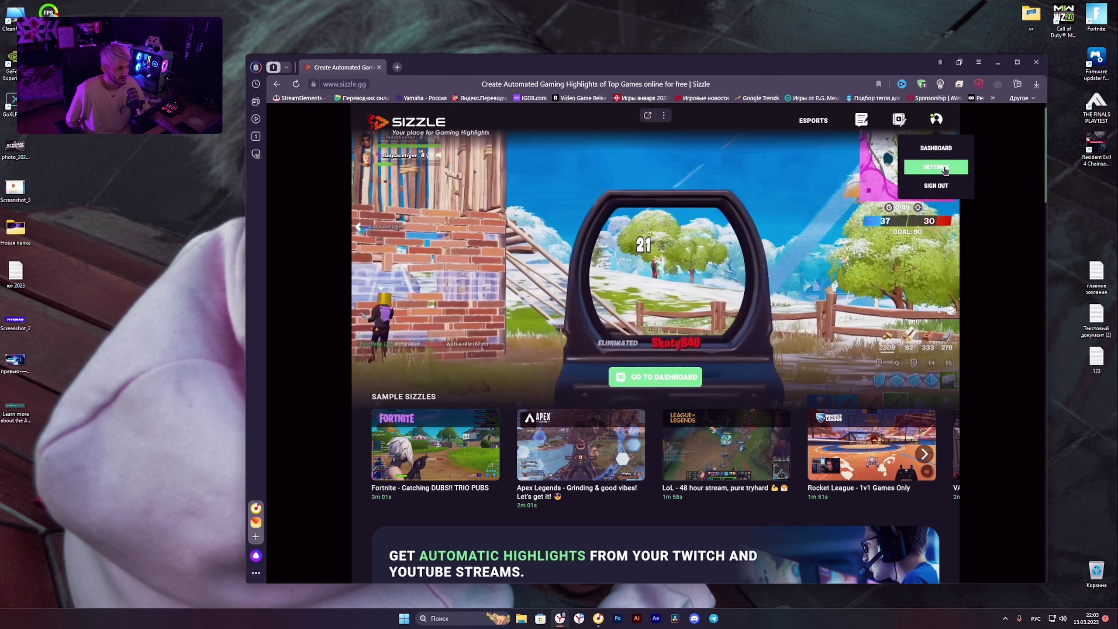
left_click(945, 168)
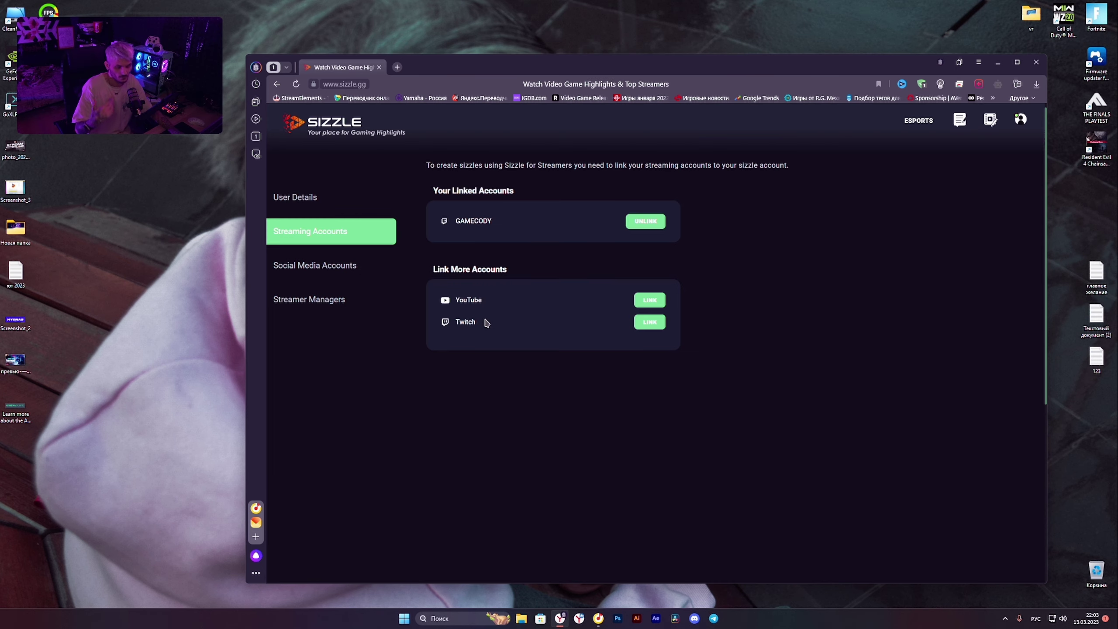
left_click(334, 270)
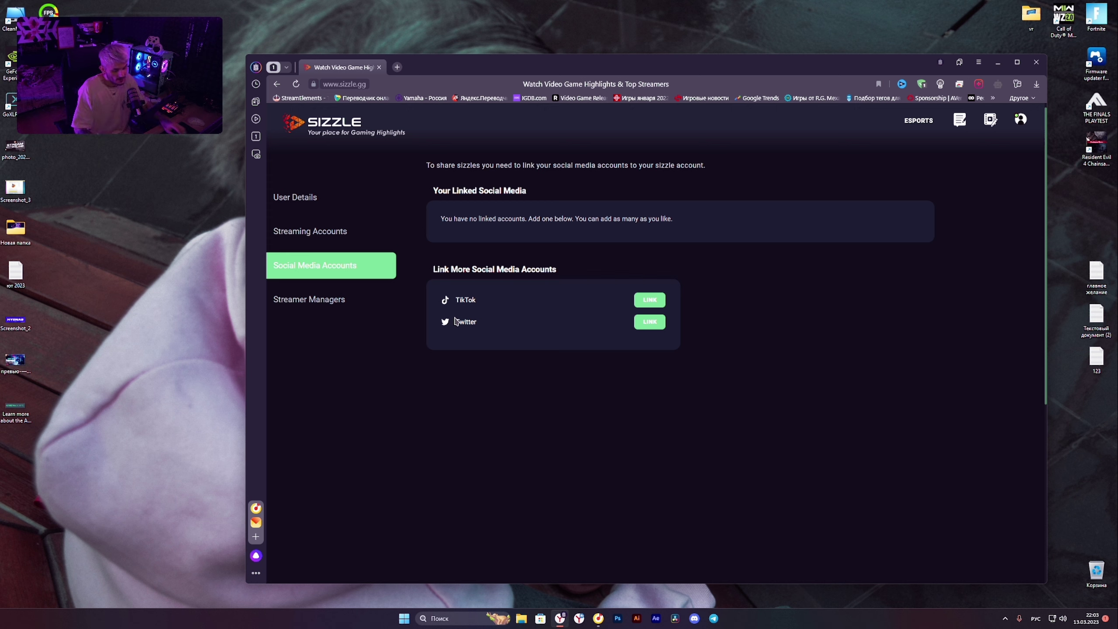
left_click(311, 301)
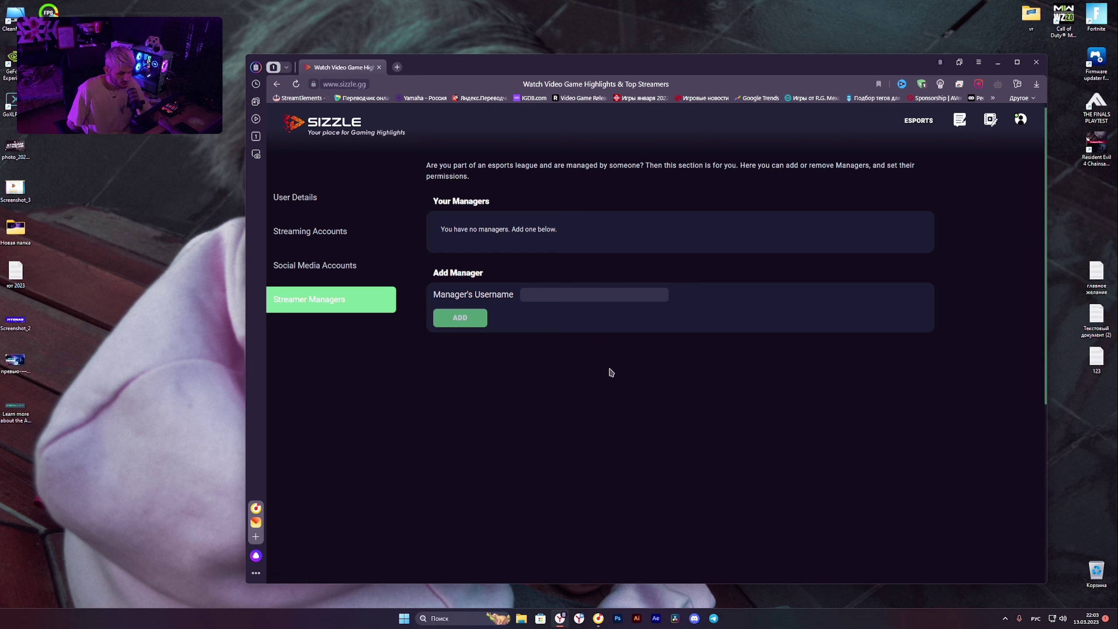
Step: Go from the home page to the highlights dashboard and dismiss the stream search result
left_click(348, 131)
left_click(654, 377)
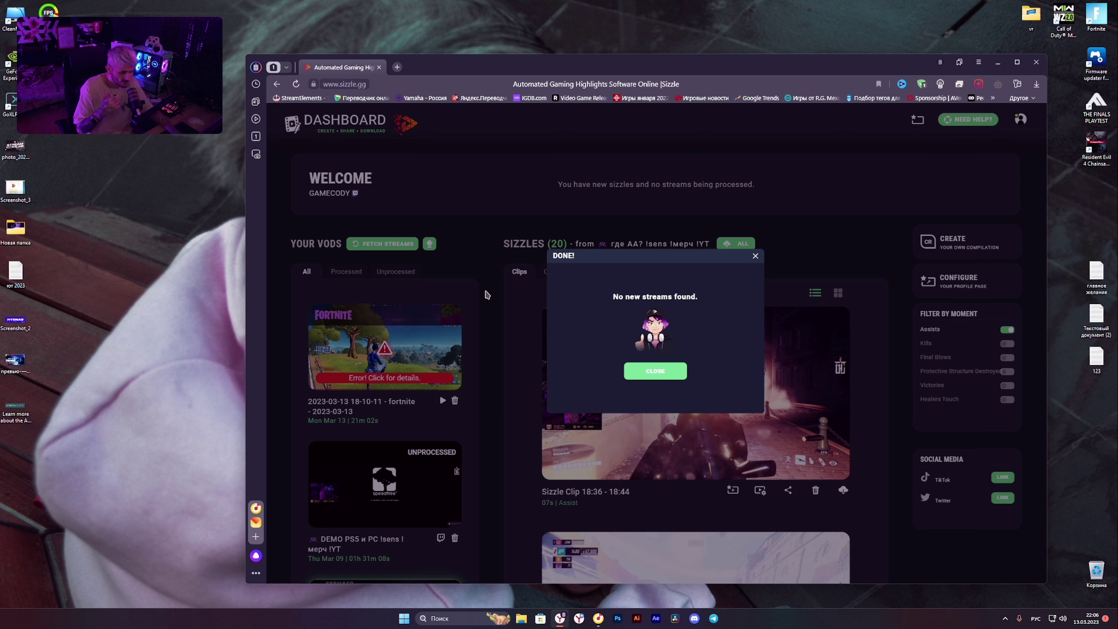
left_click(656, 371)
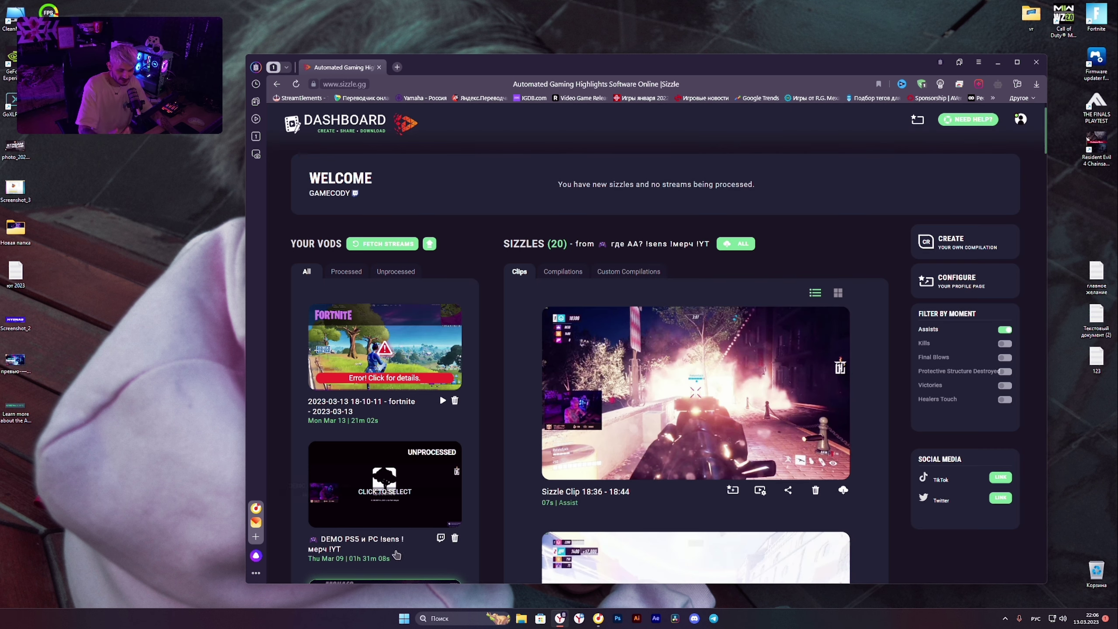
Step: Open the sizzle creation dialog for the "DEMO PS5 и PC" VOD and view its list of supported games without choosing one
scroll(497, 417, "down", 6)
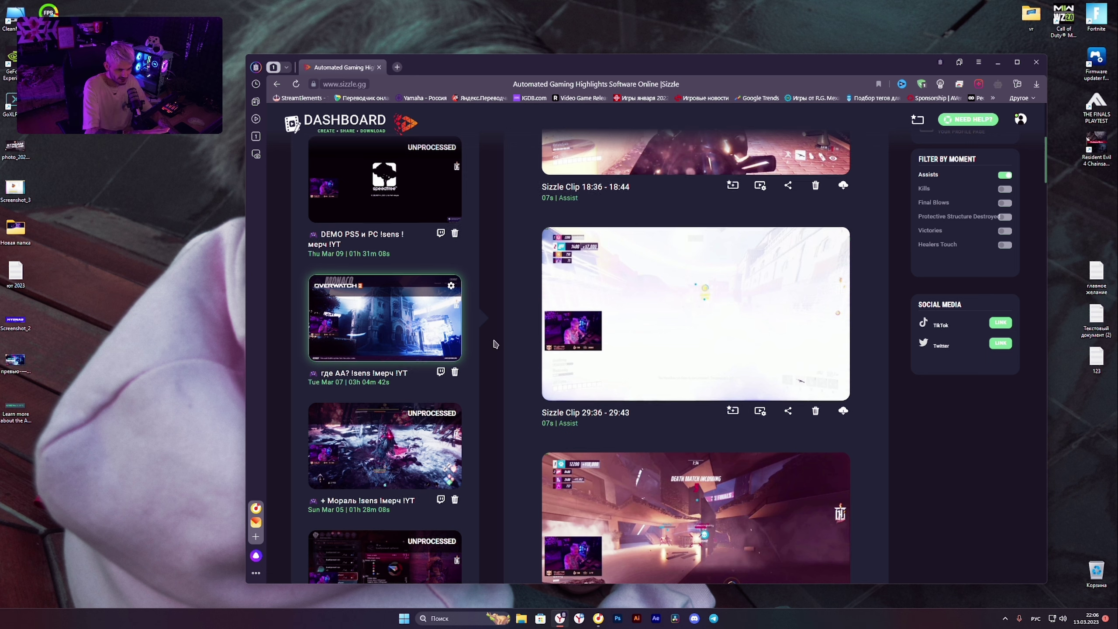
scroll(481, 352, "up", 3)
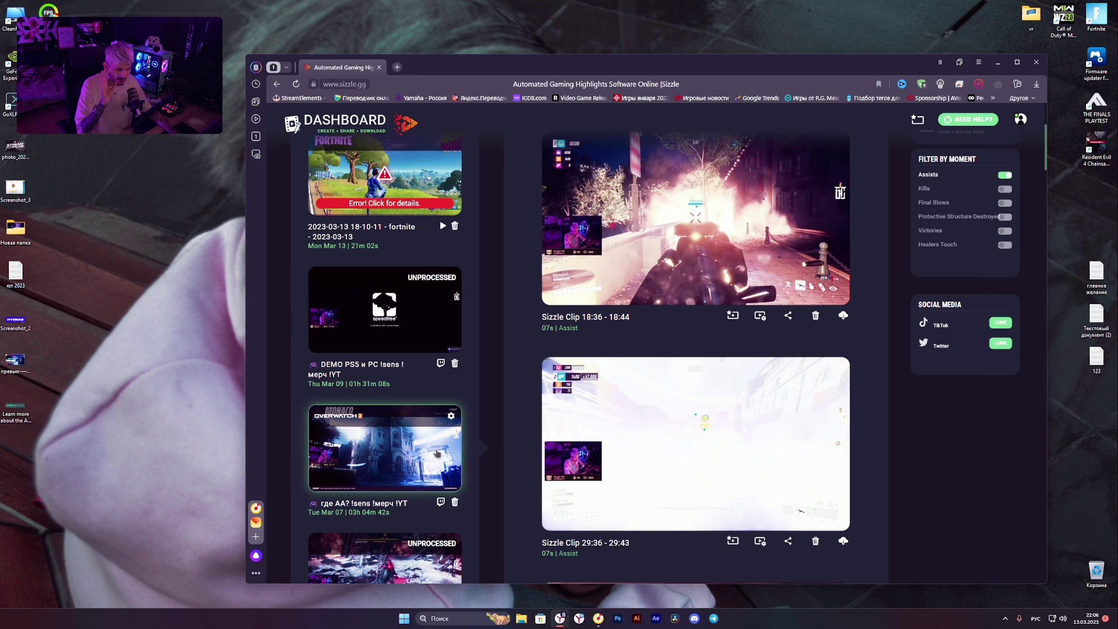
scroll(487, 404, "up", 1)
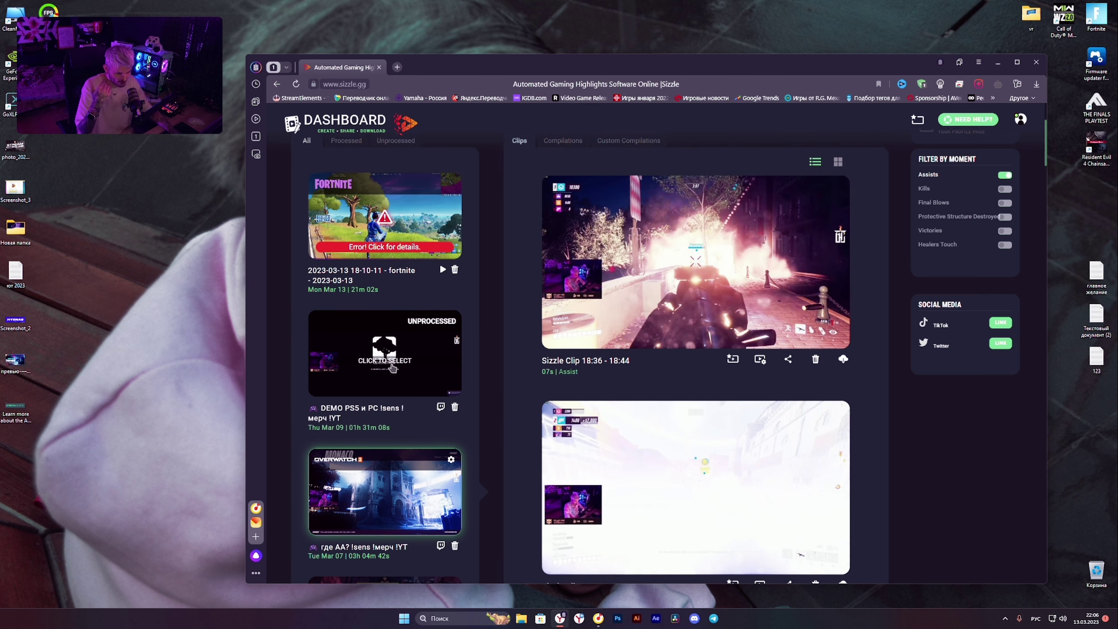
left_click(441, 407)
left_click(664, 430)
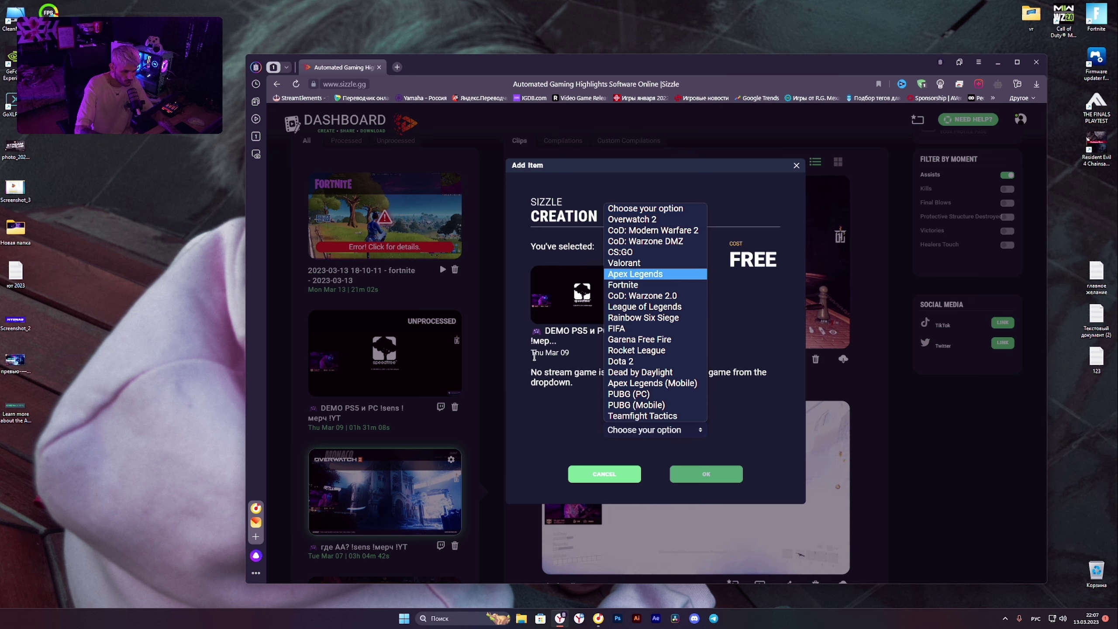
left_click(503, 363)
left_click(502, 374)
Step: Look through the list of VODs and the generated assist clips on the dashboard
scroll(593, 309, "down", 10)
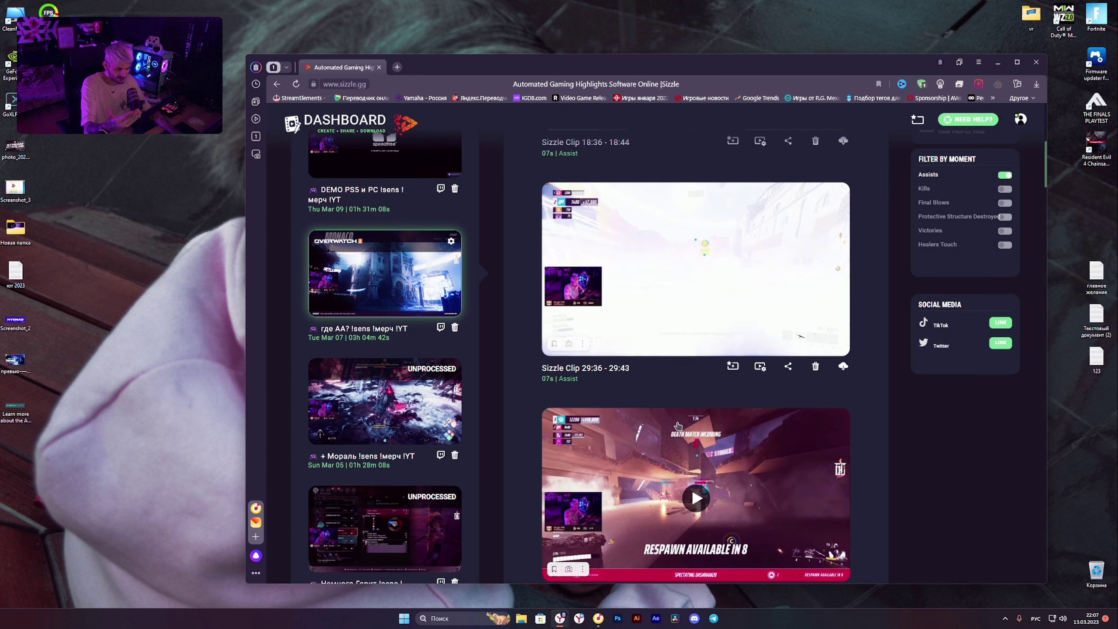
scroll(661, 500, "down", 1)
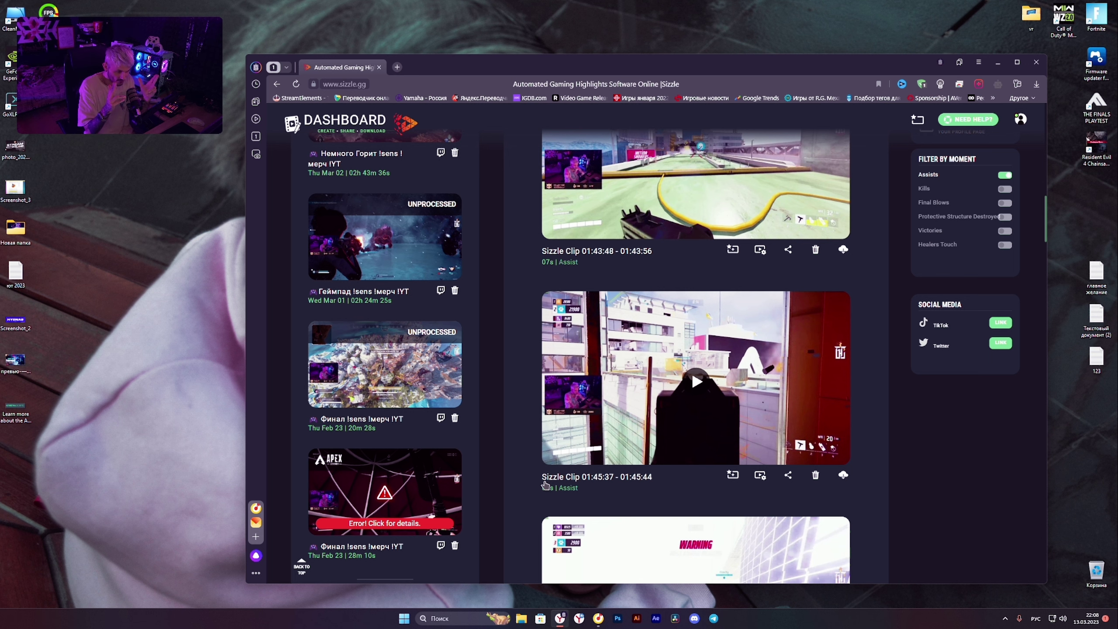
scroll(542, 478, "down", 4)
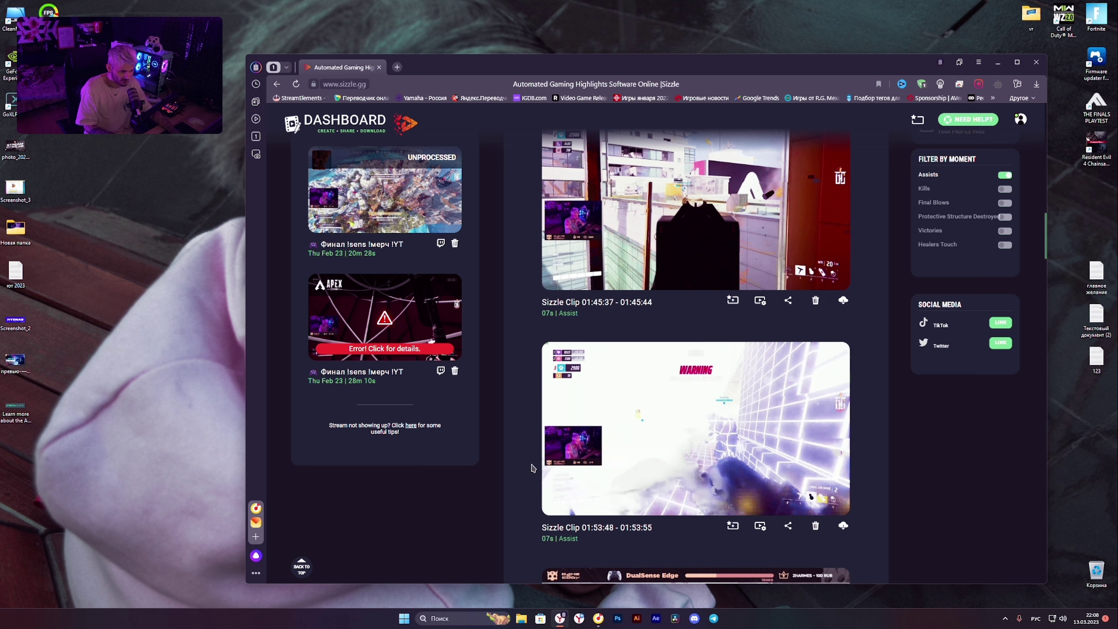
scroll(533, 467, "up", 4)
scroll(532, 467, "up", 3)
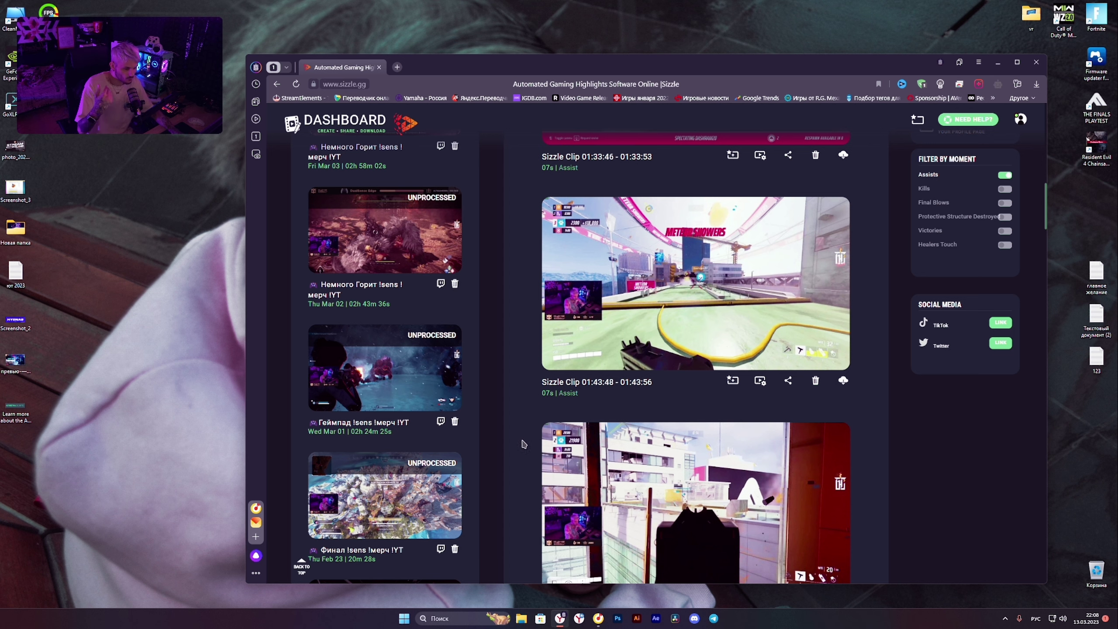
scroll(524, 459, "up", 10)
scroll(492, 436, "up", 2)
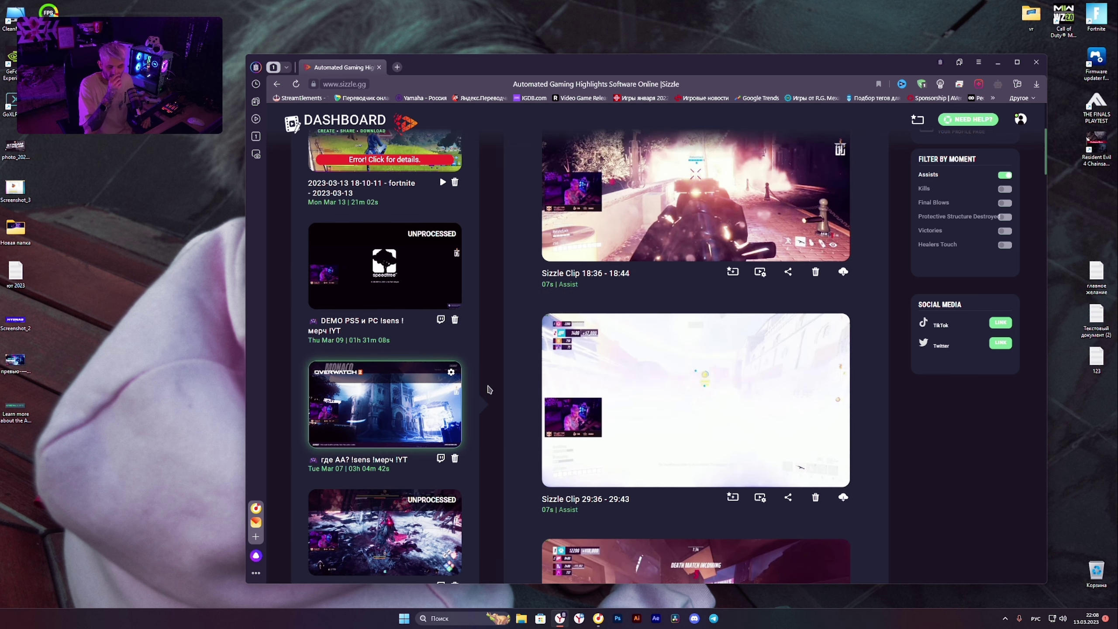
scroll(694, 414, "up", 4)
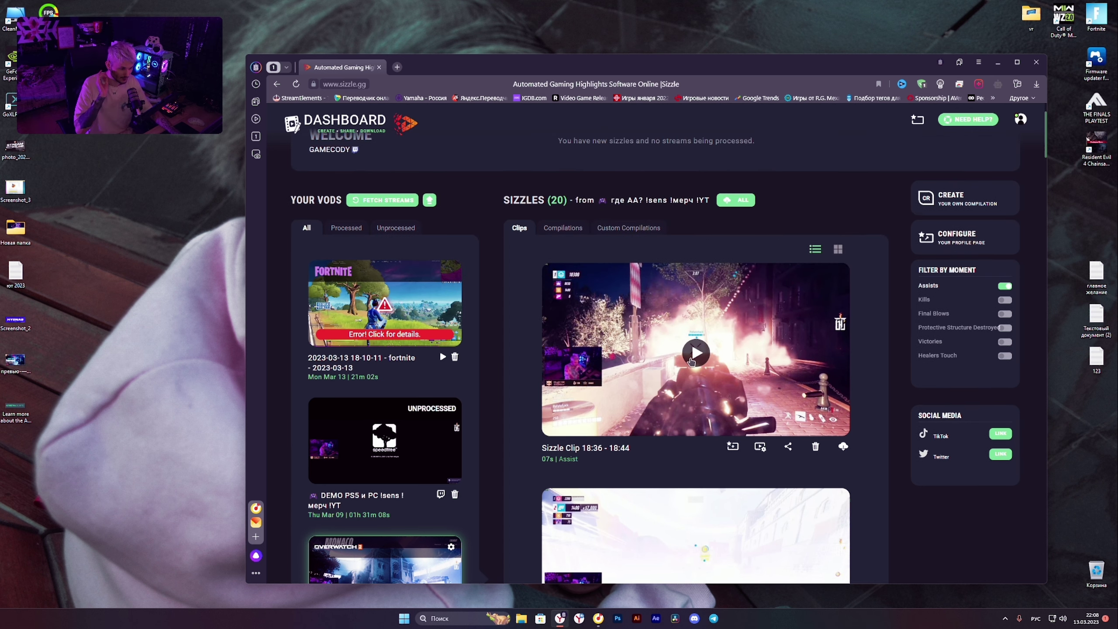
Step: Preview Sizzle Clip 18:36 - 18:44 on the dashboard and play its already downloaded file in the media player
left_click(688, 361)
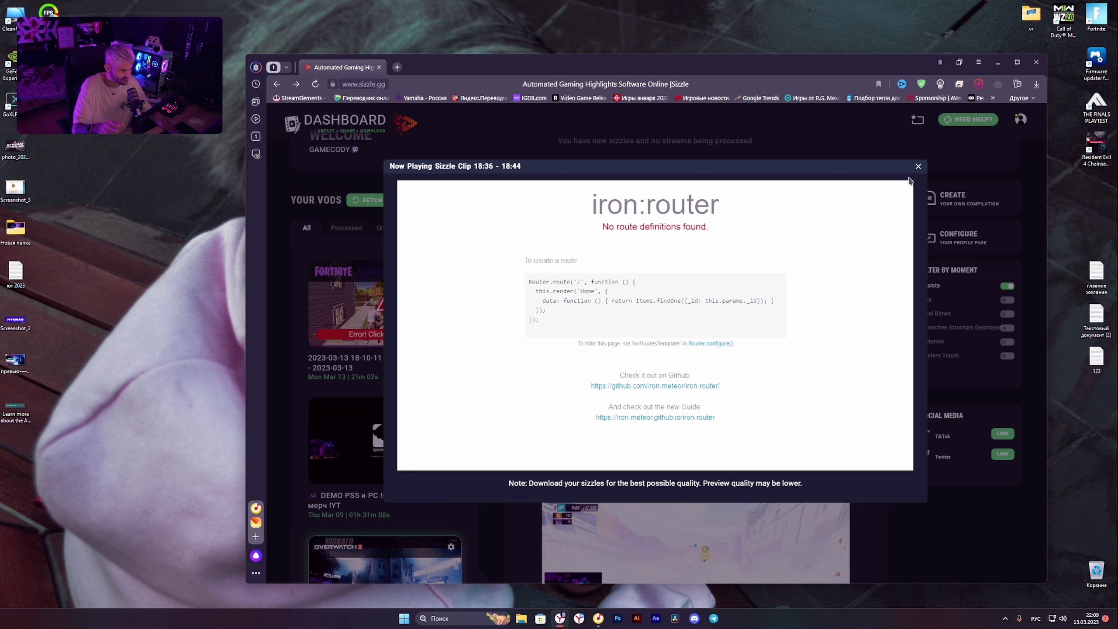
left_click(918, 167)
left_click(844, 447)
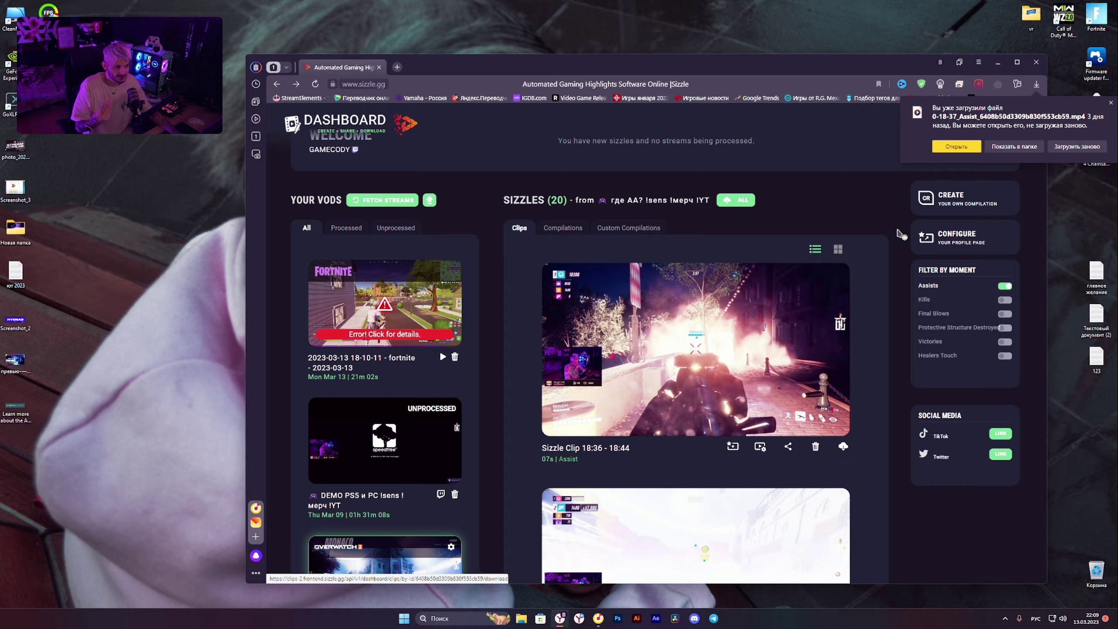
left_click(956, 148)
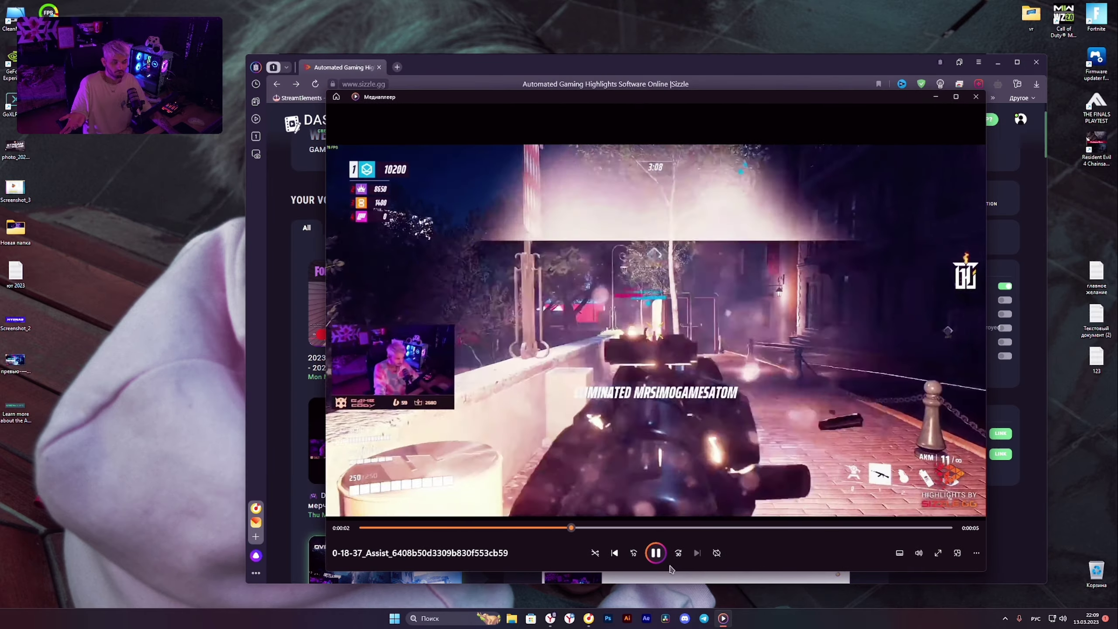
left_click(976, 97)
Step: Look over the generated clips and reopen the preview of Sizzle Clip 18:36 - 18:44
scroll(543, 452, "down", 10)
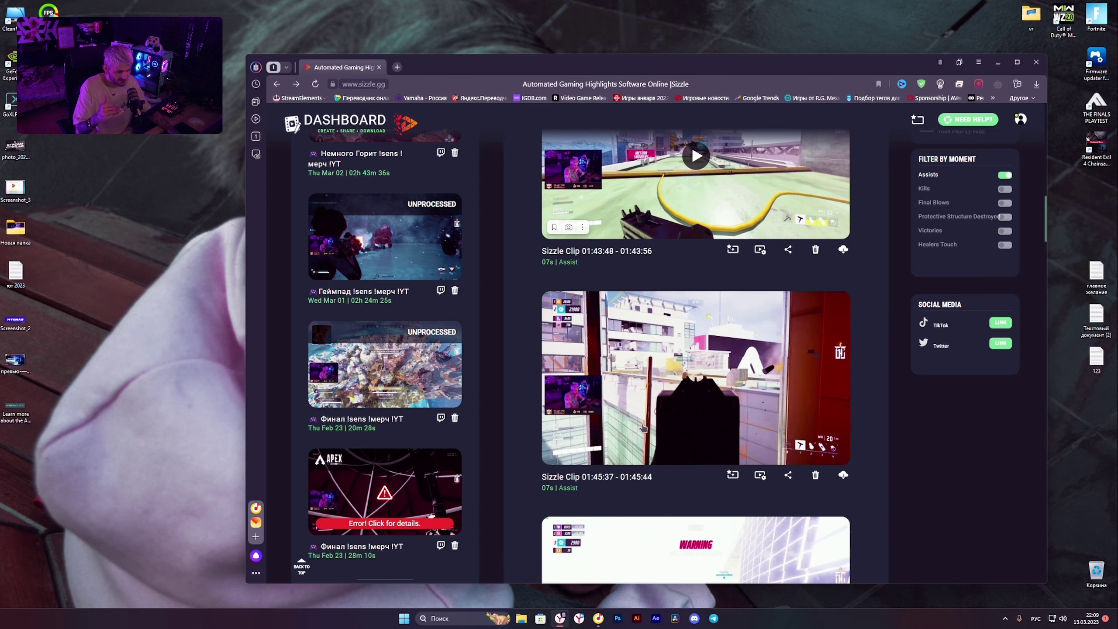
scroll(544, 451, "up", 15)
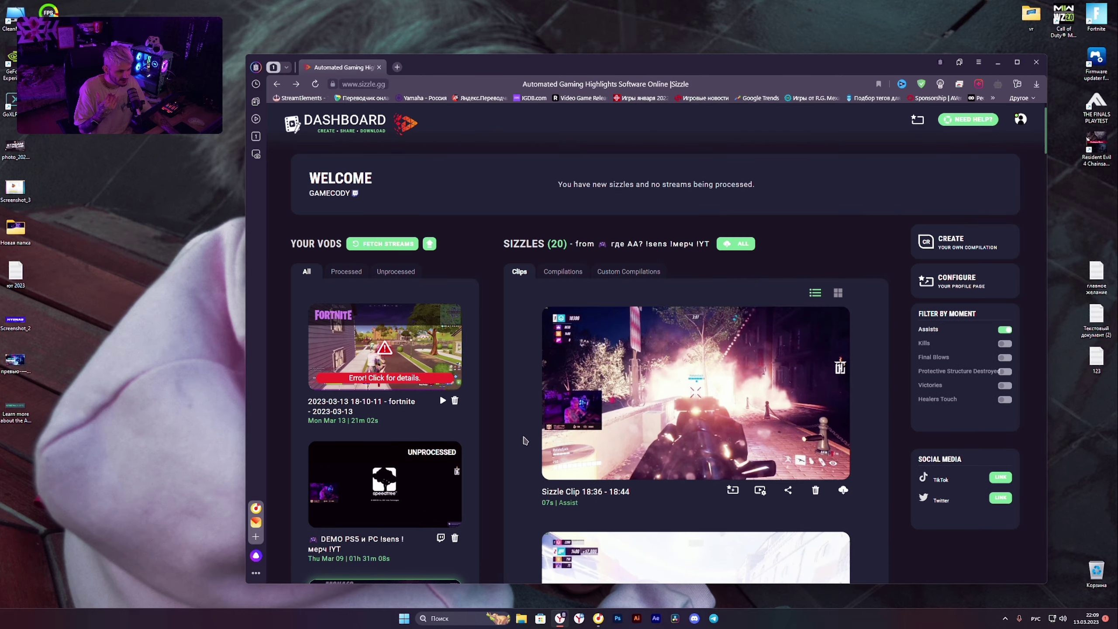
left_click(667, 429)
left_click_drag(722, 418, 805, 291)
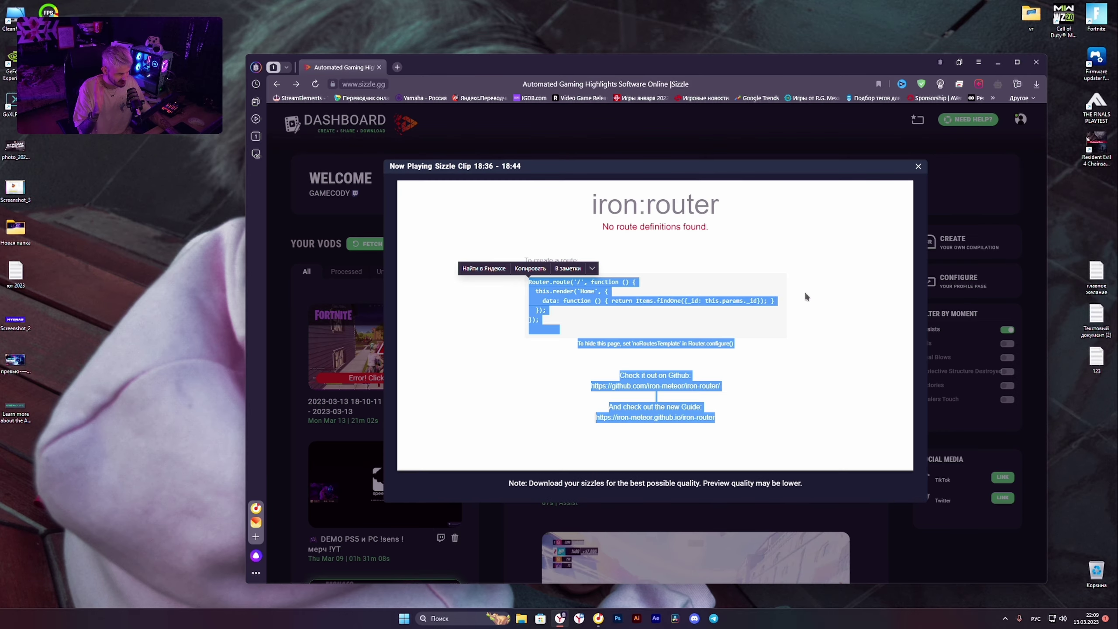
left_click(804, 291)
left_click(917, 167)
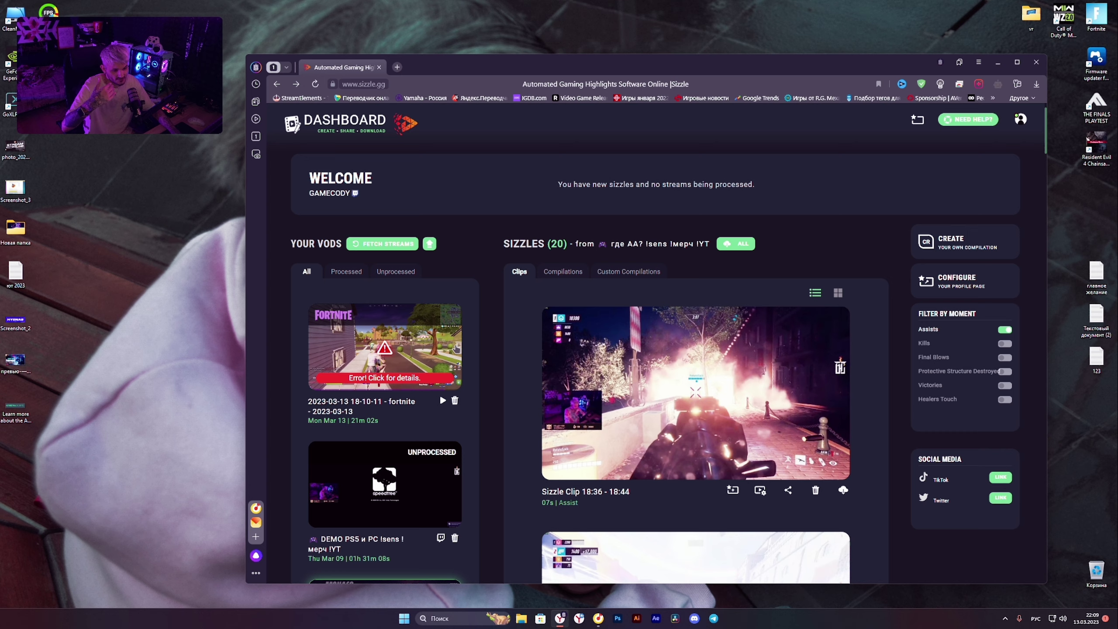
Step: Start a search for new streams, close it, and check the error details of the Fortnite VOD
left_click(383, 243)
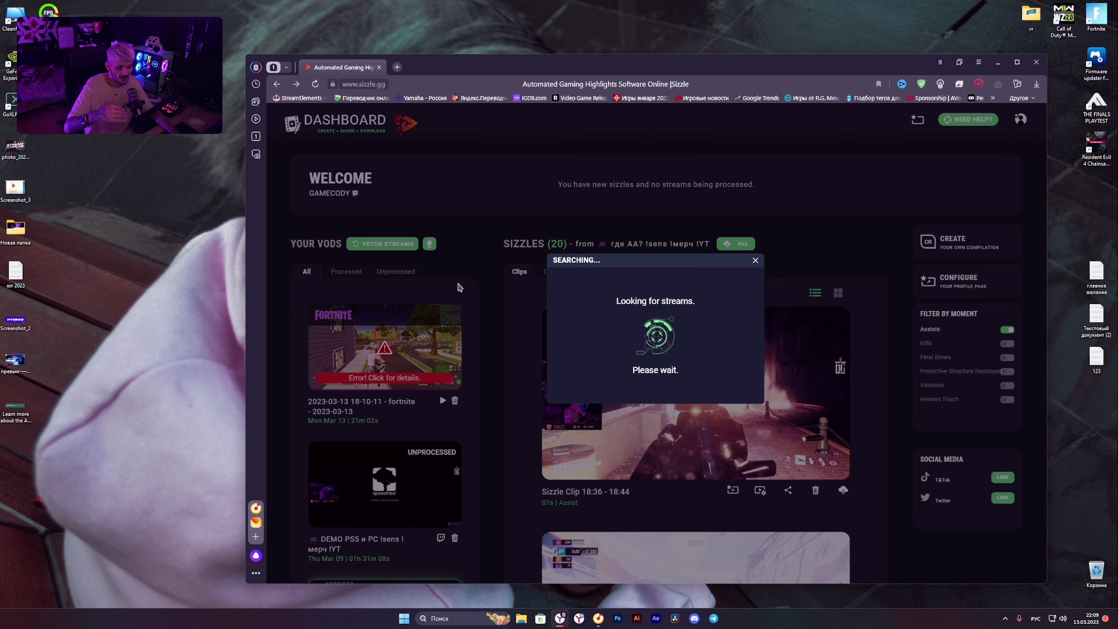
left_click(755, 263)
left_click(403, 348)
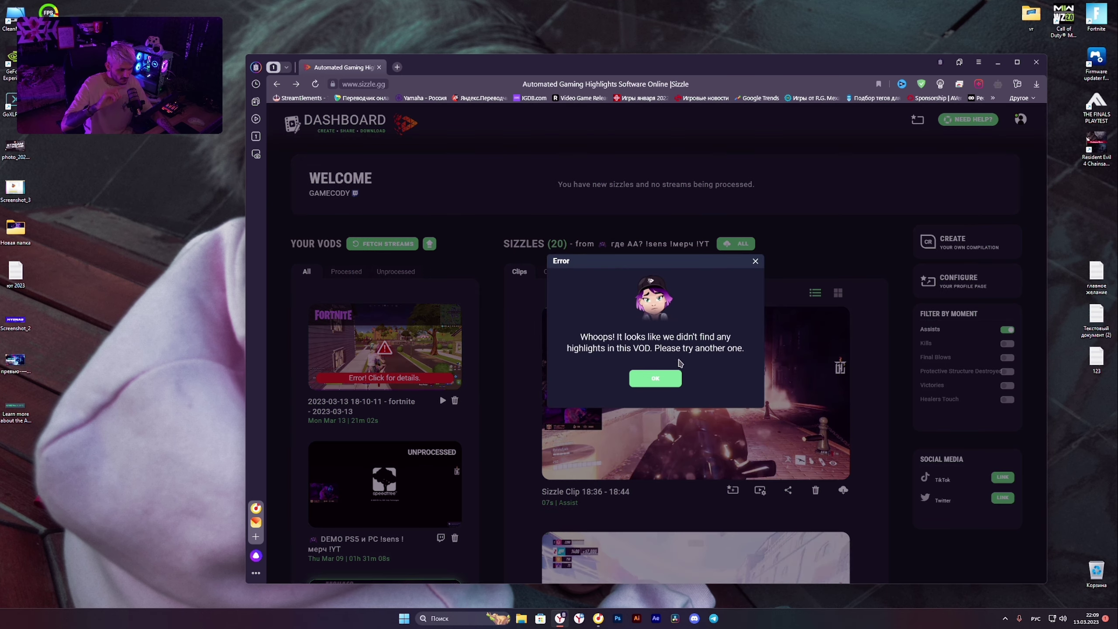
left_click(670, 373)
scroll(370, 297, "down", 4)
left_click(370, 298)
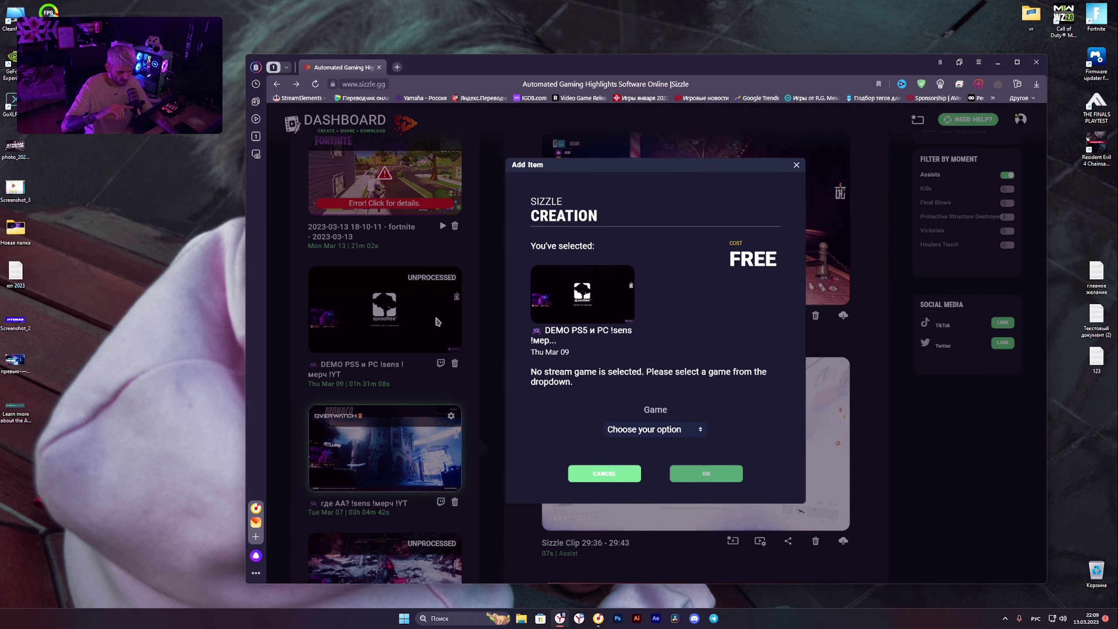
left_click(658, 429)
left_click(640, 285)
left_click(707, 474)
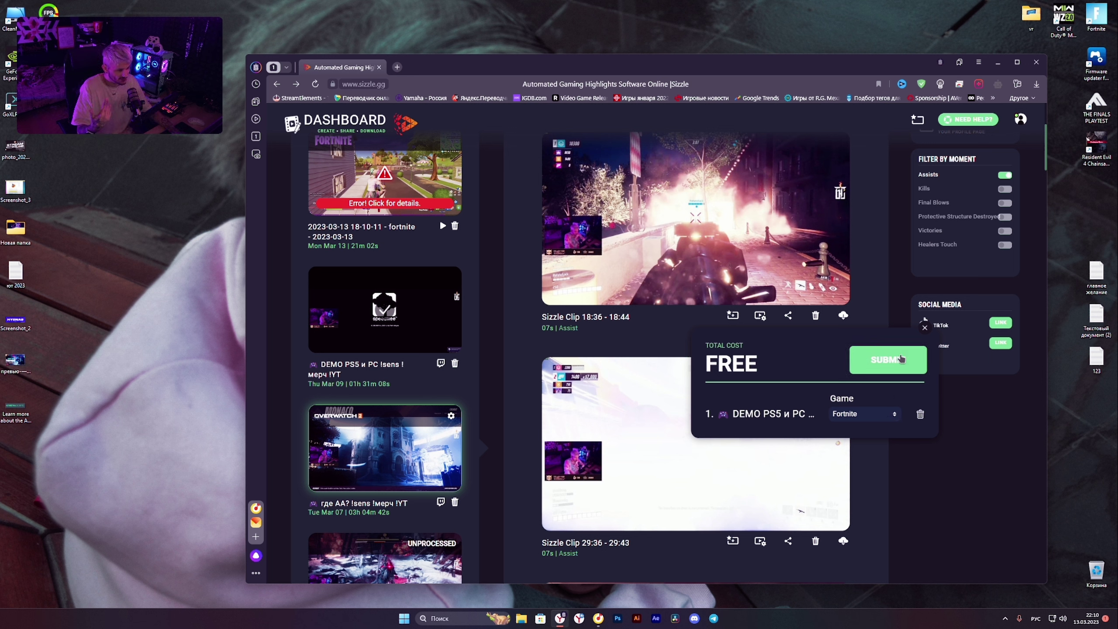
left_click(925, 328)
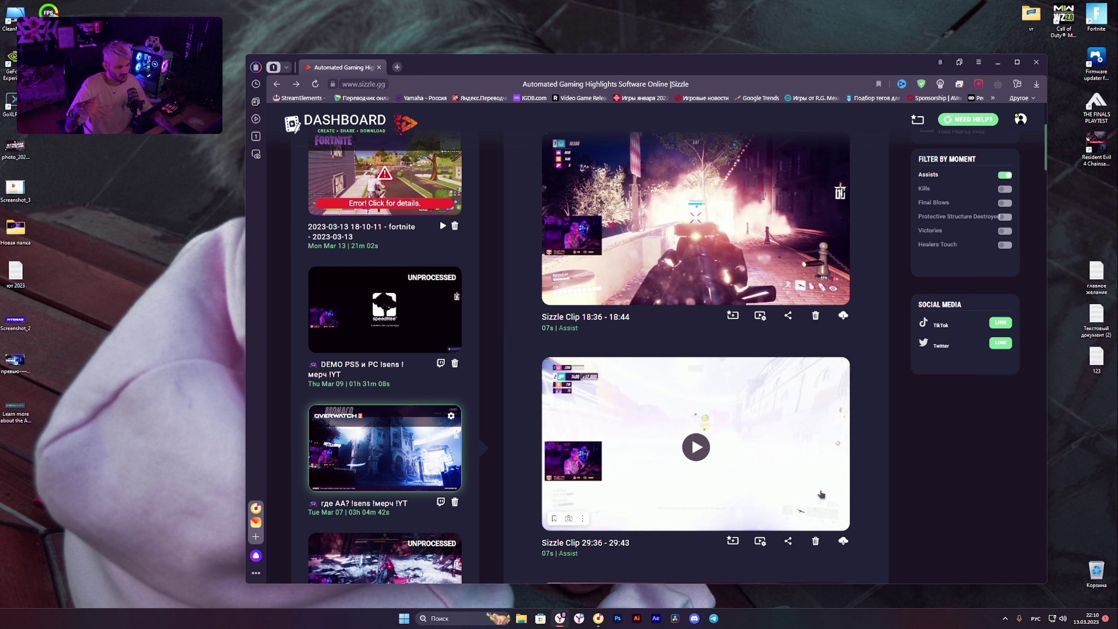
Step: Read the error details of the Fortnite VOD and view a translation of the message text
scroll(695, 445, "up", 4)
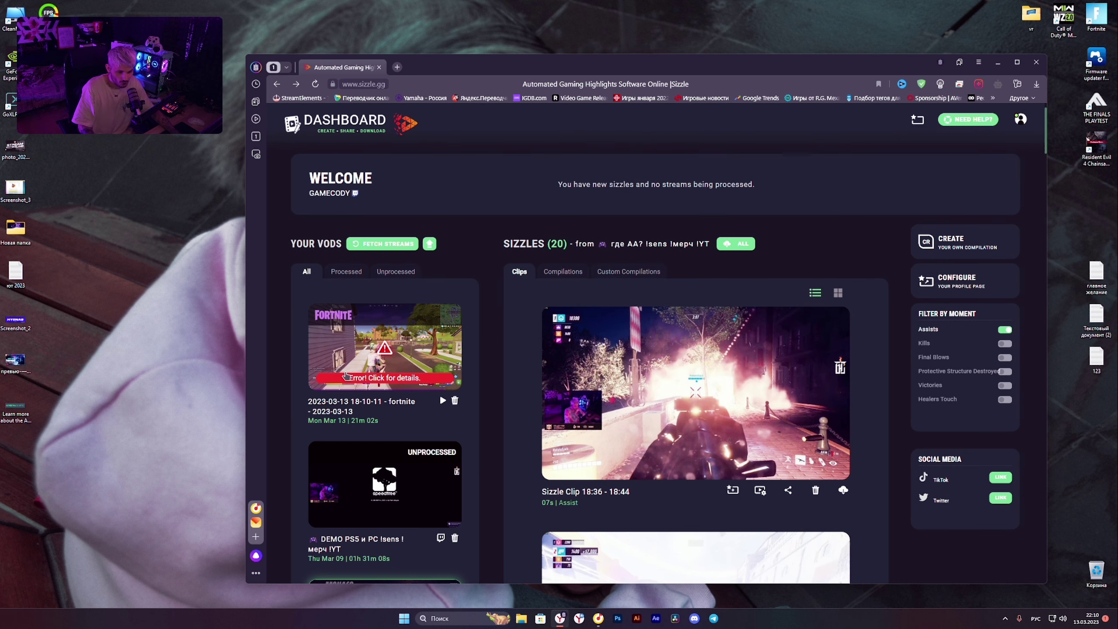
left_click(402, 379)
left_click_drag(741, 350, 578, 337)
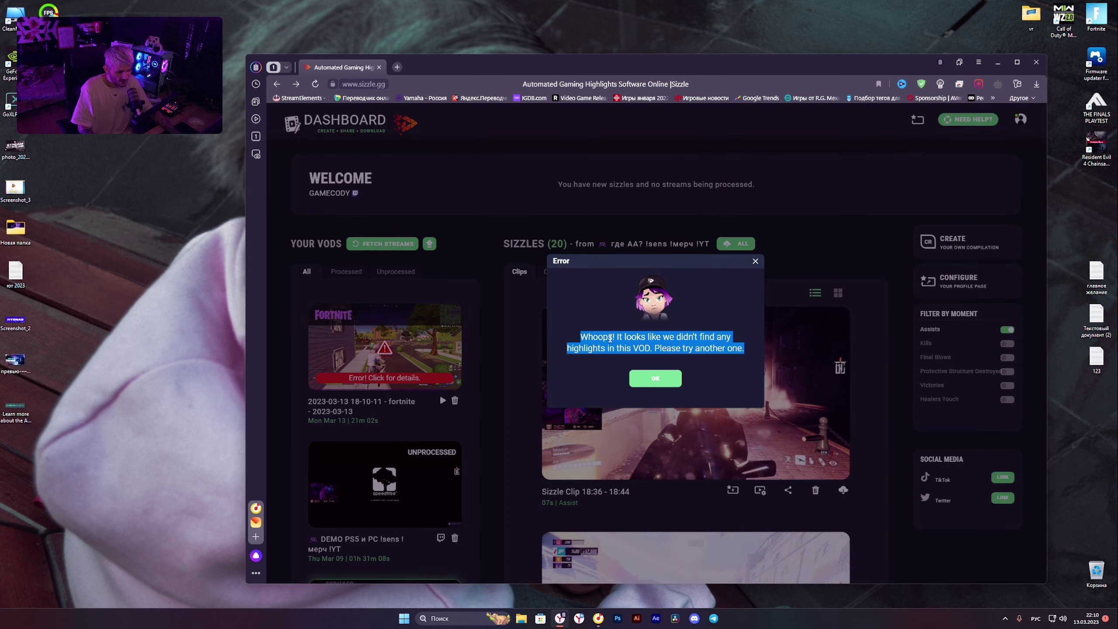
right_click(620, 346)
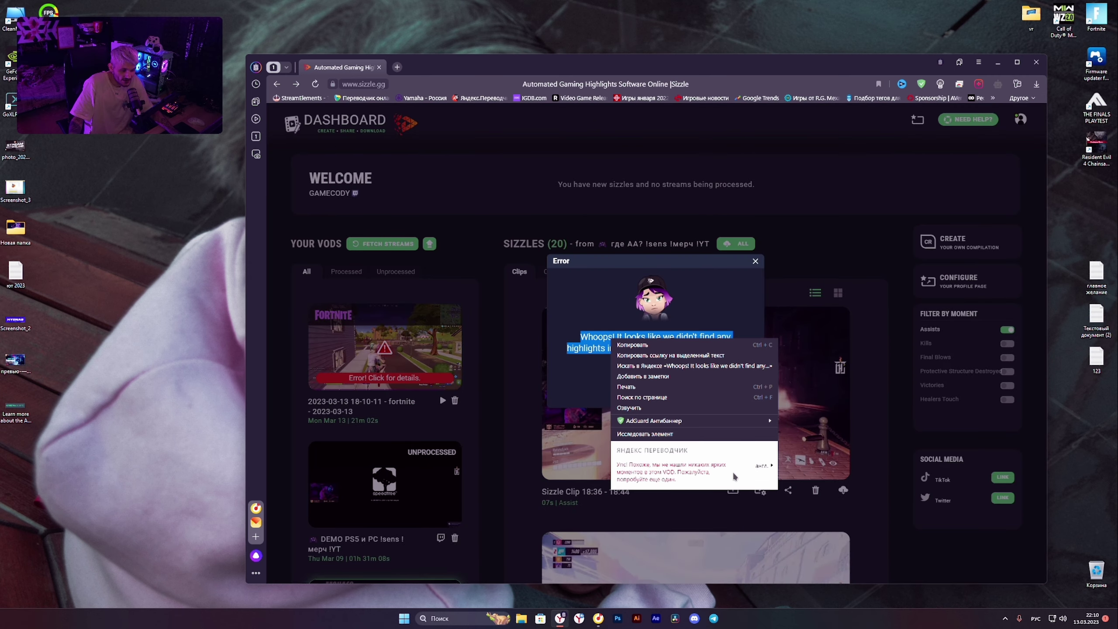
left_click(734, 321)
left_click(756, 261)
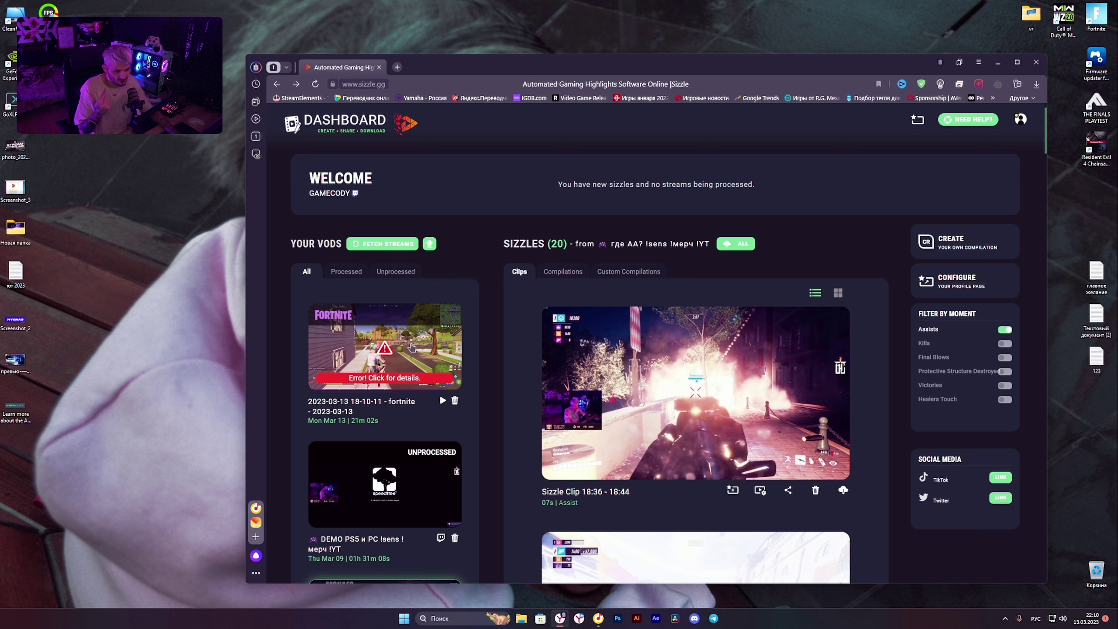
Step: Try to submit the "DEMO PS5 и PC" VOD for highlight creation with Fortnite as its game
left_click(397, 480)
left_click(678, 436)
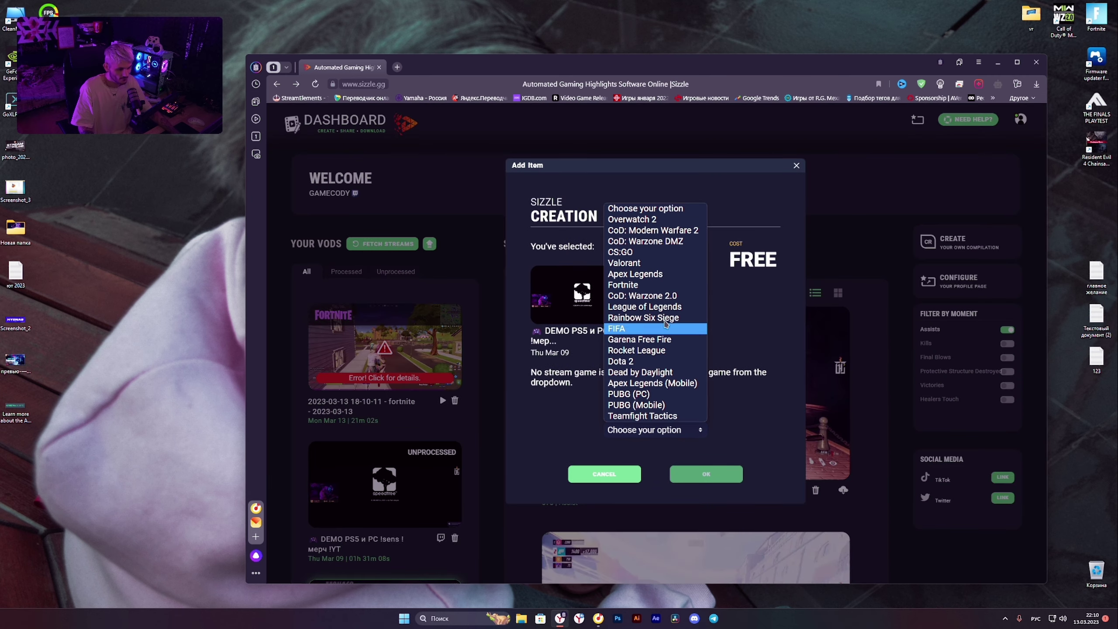
left_click(661, 284)
left_click(707, 475)
left_click(863, 415)
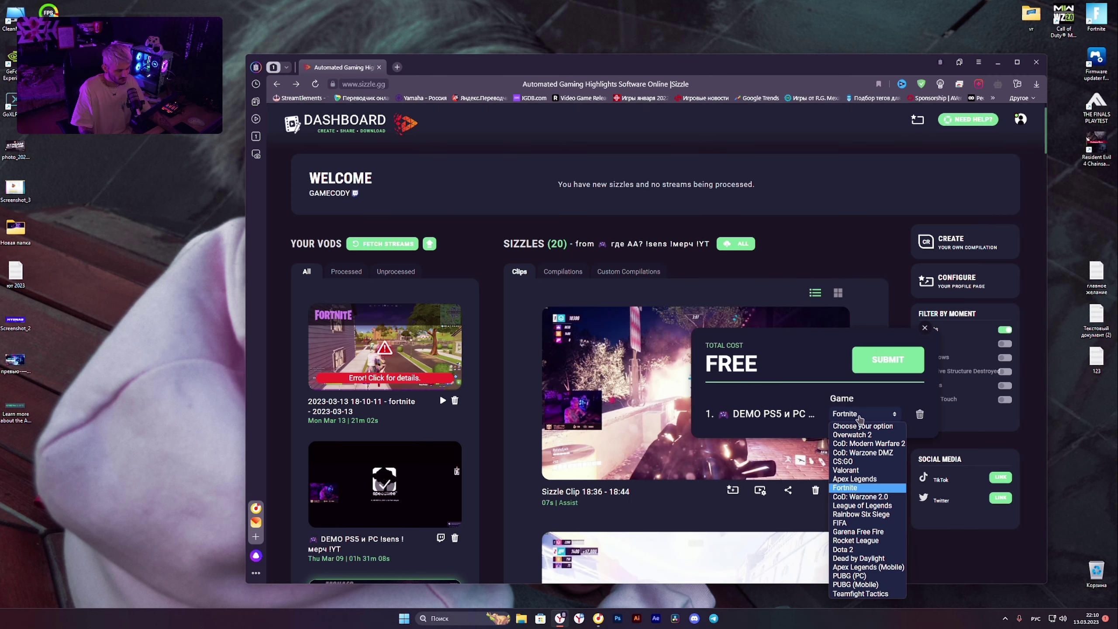
left_click(852, 488)
left_click(889, 359)
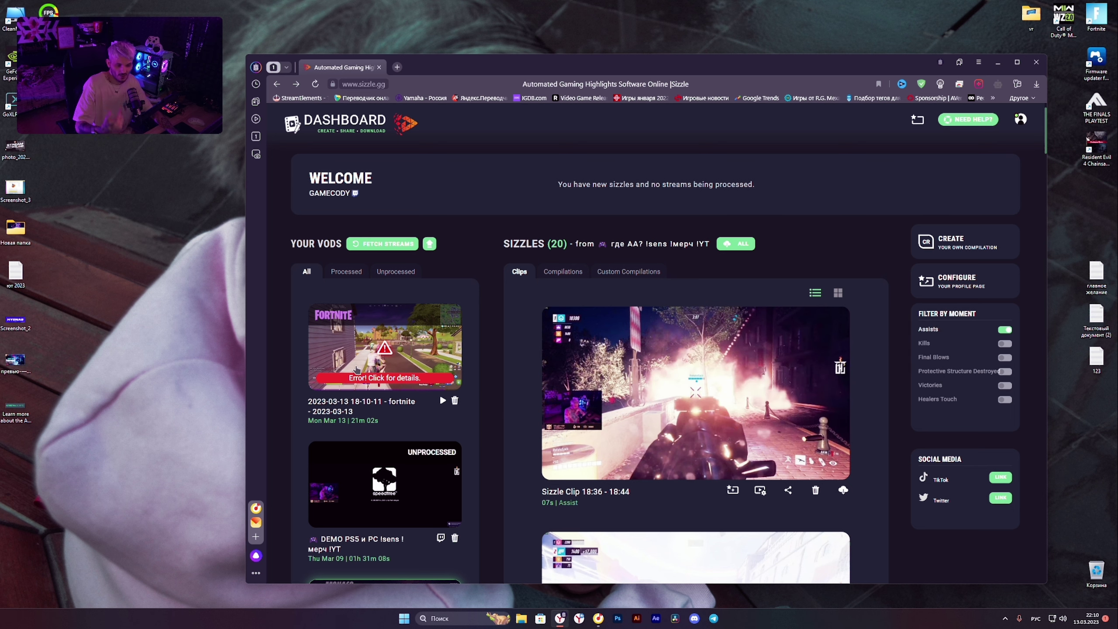
scroll(504, 458, "down", 6)
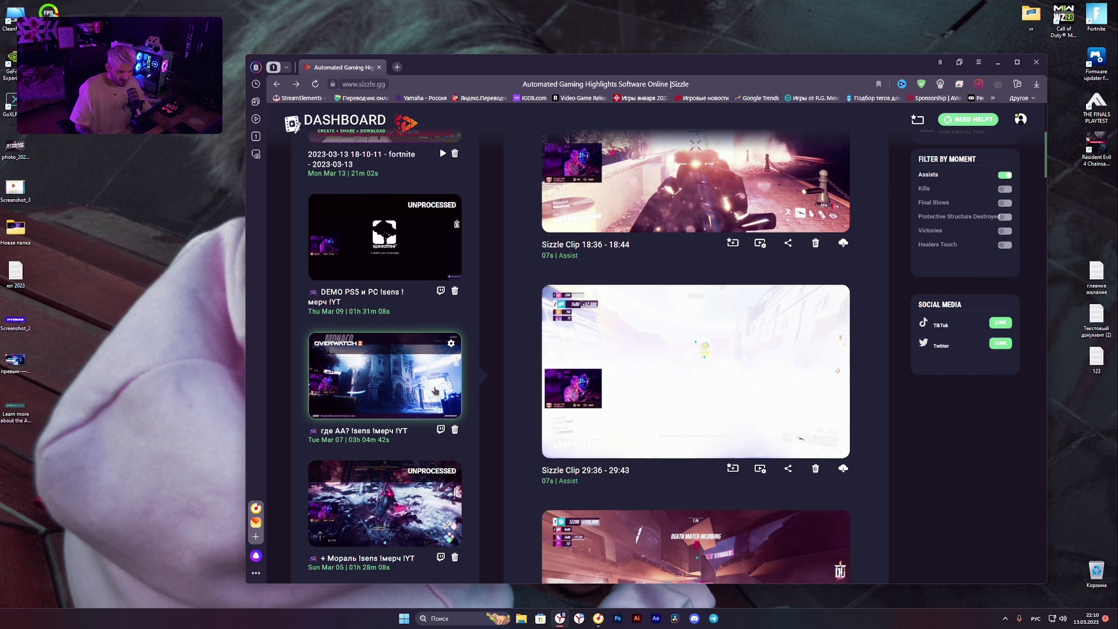
scroll(487, 447, "up", 3)
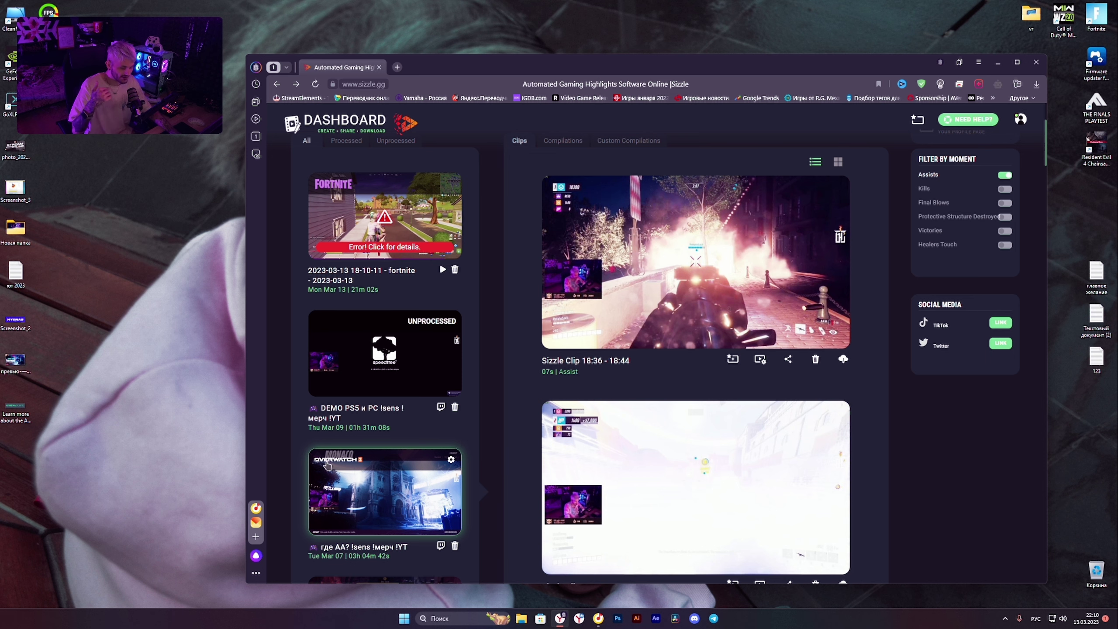
scroll(499, 459, "up", 3)
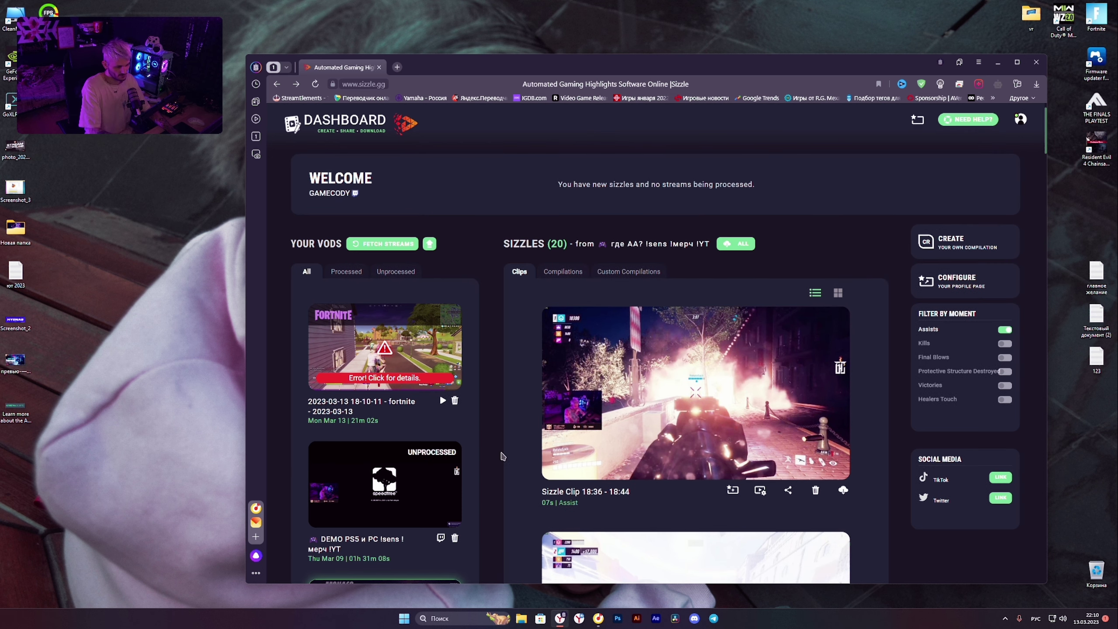
scroll(630, 458, "down", 3)
scroll(612, 474, "up", 3)
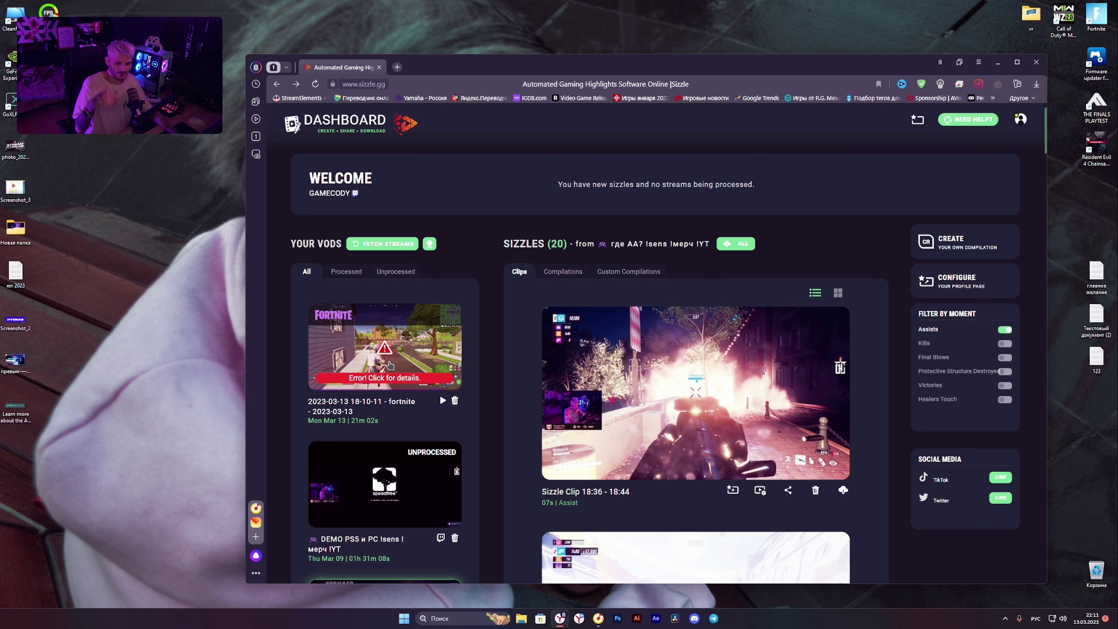